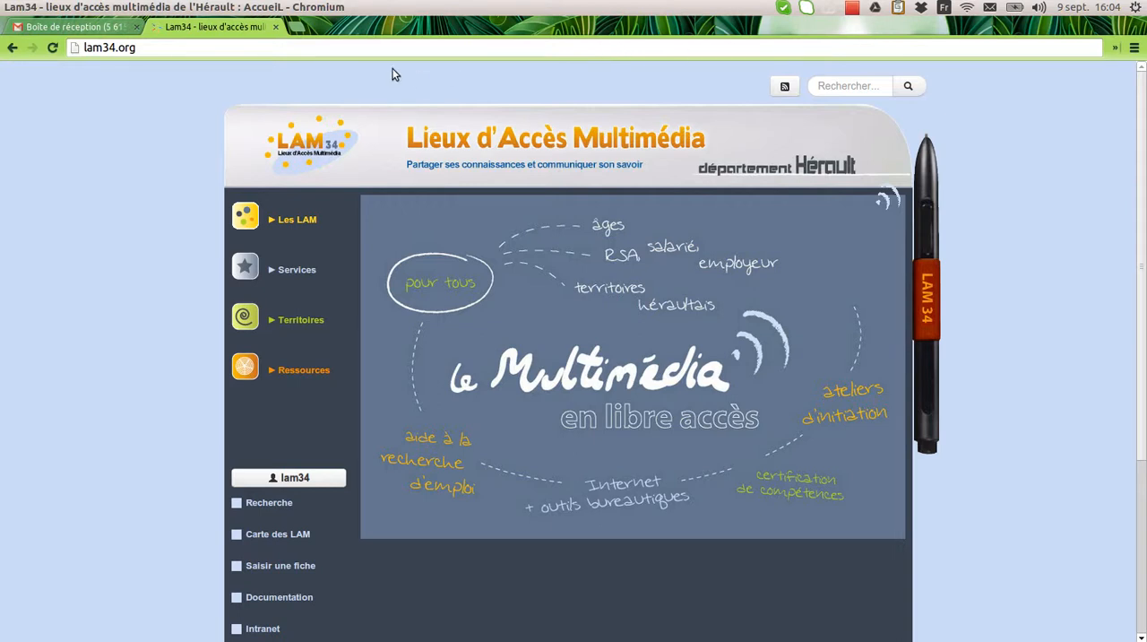
Open the newsletter writing space at lam34.org/newsletter
click(167, 48)
text(/)
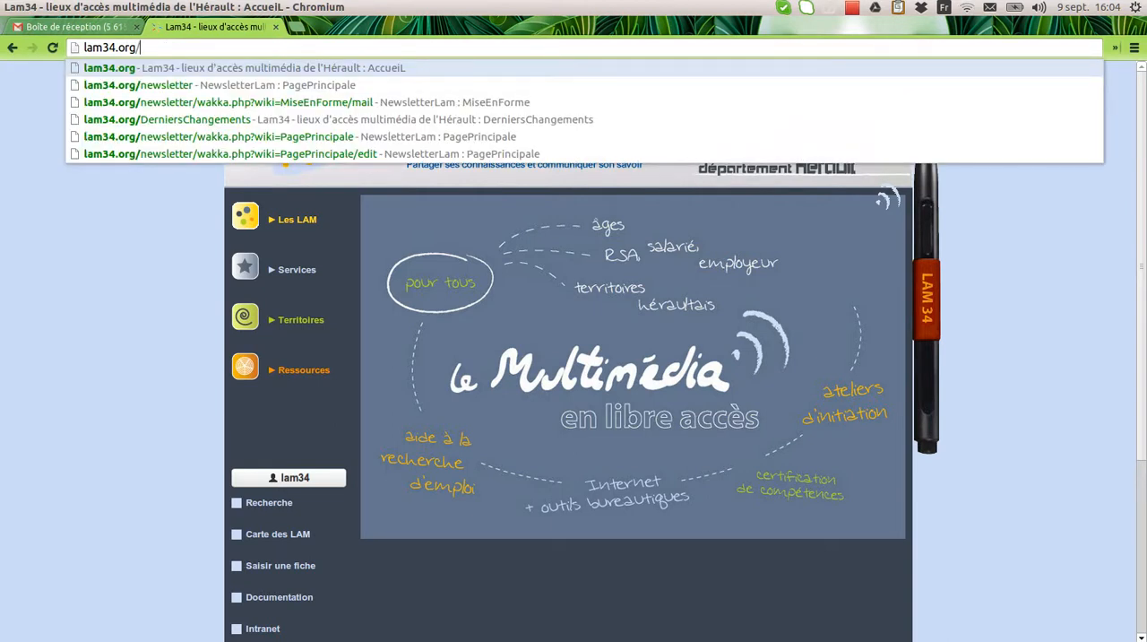
text(new)
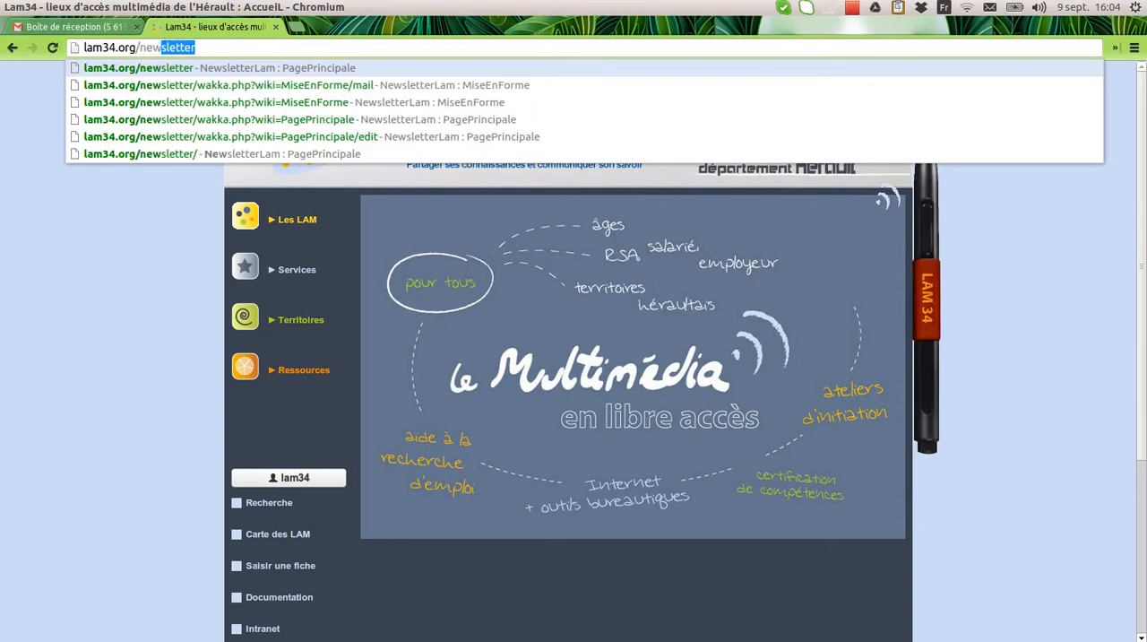
key(Return)
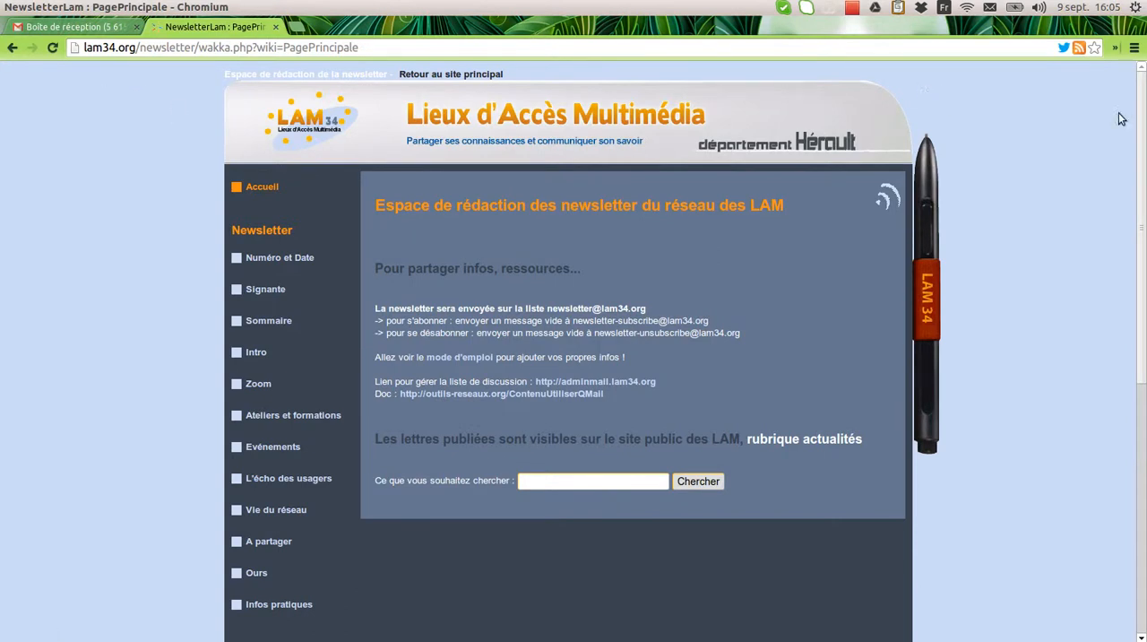
Open the newsletter's "Voir la mise en forme" page and look through its sections from the header to the closing credits
drag(1140, 124, 1145, 344)
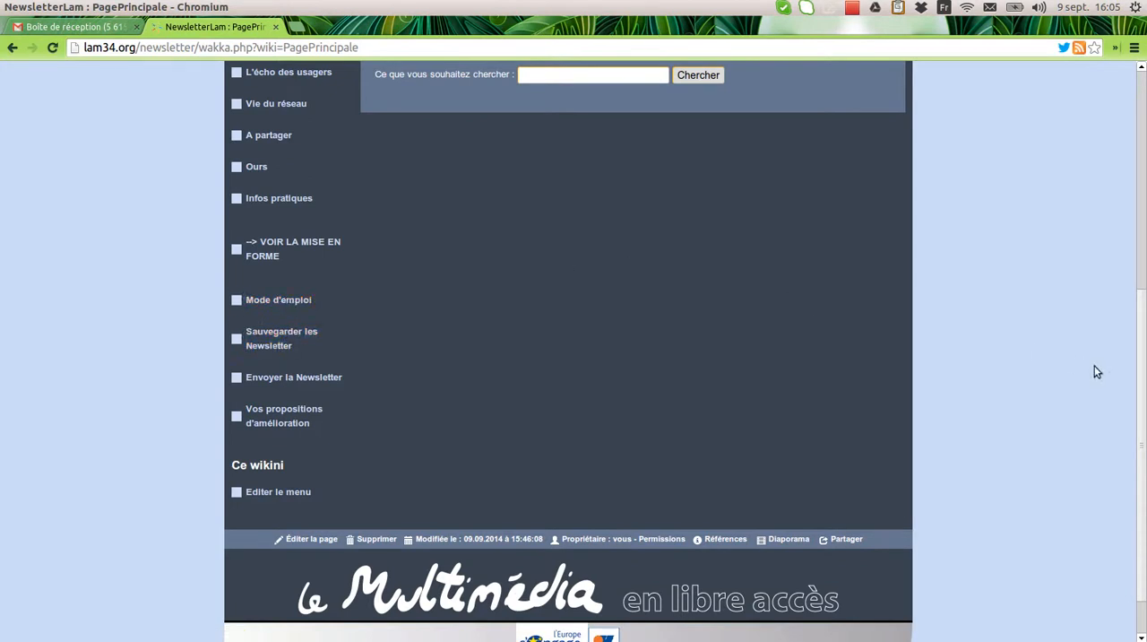
drag(1137, 391, 1132, 197)
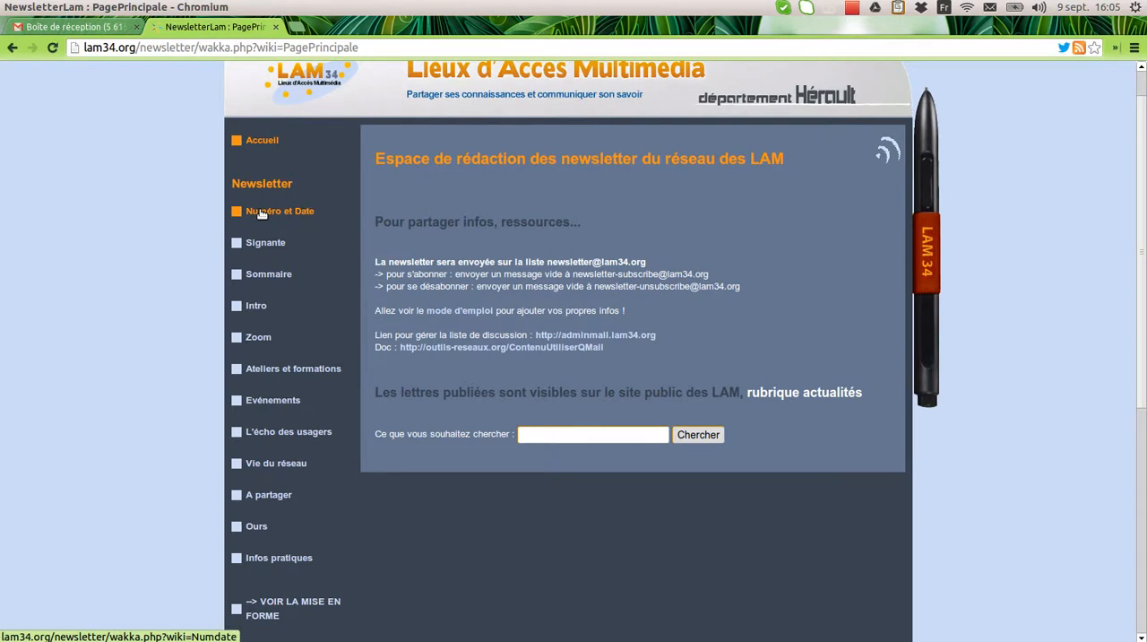
click(271, 609)
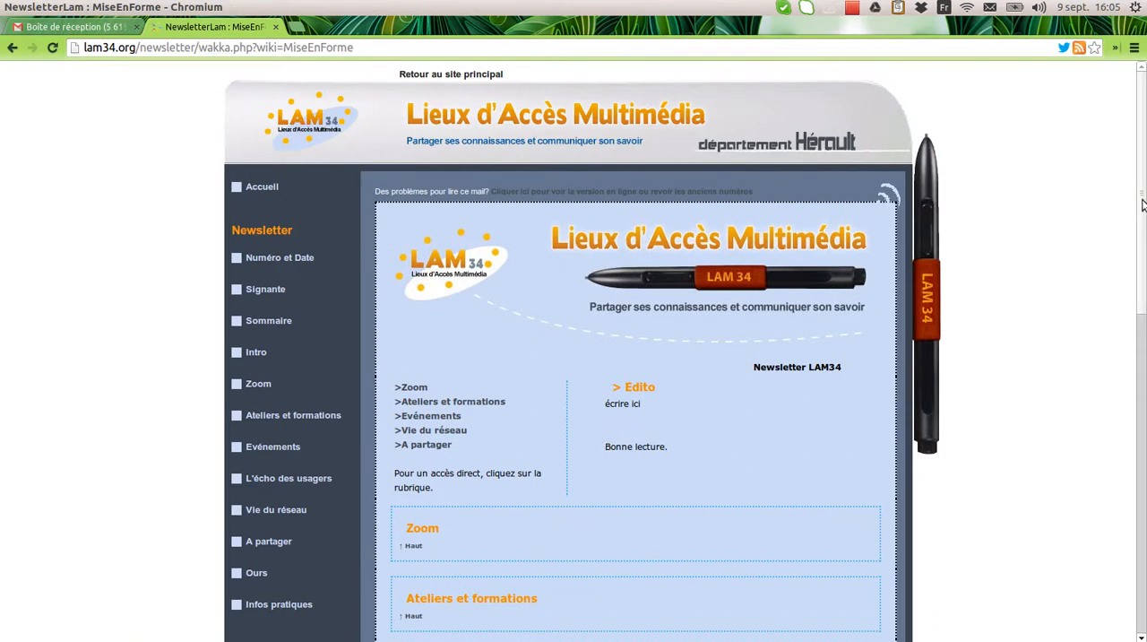
drag(1142, 205, 1140, 254)
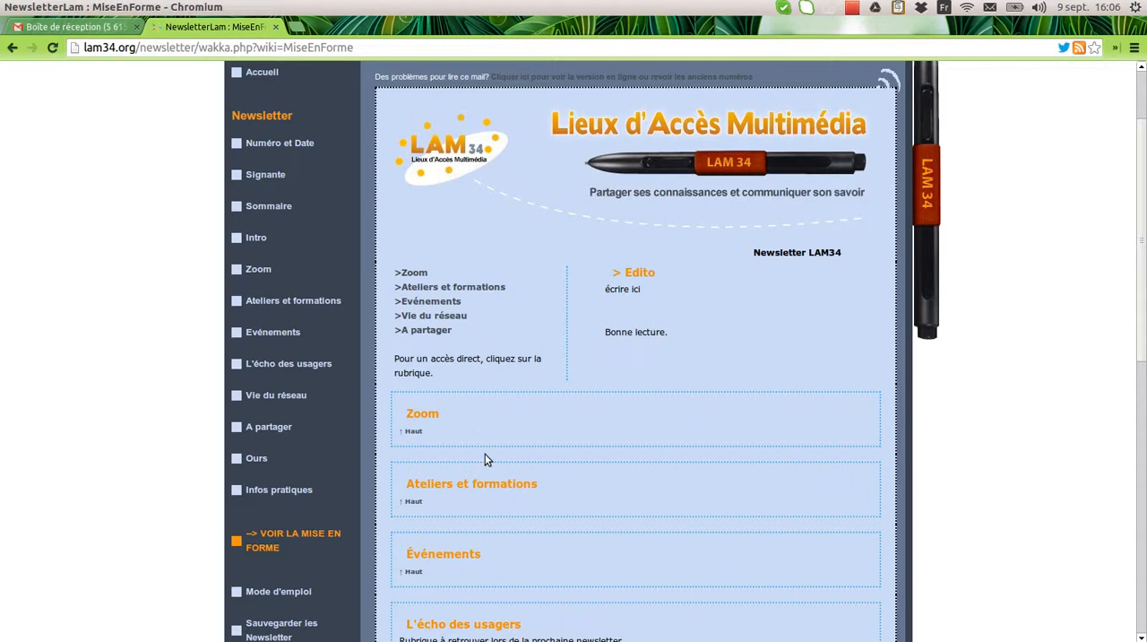
drag(1142, 319, 1144, 498)
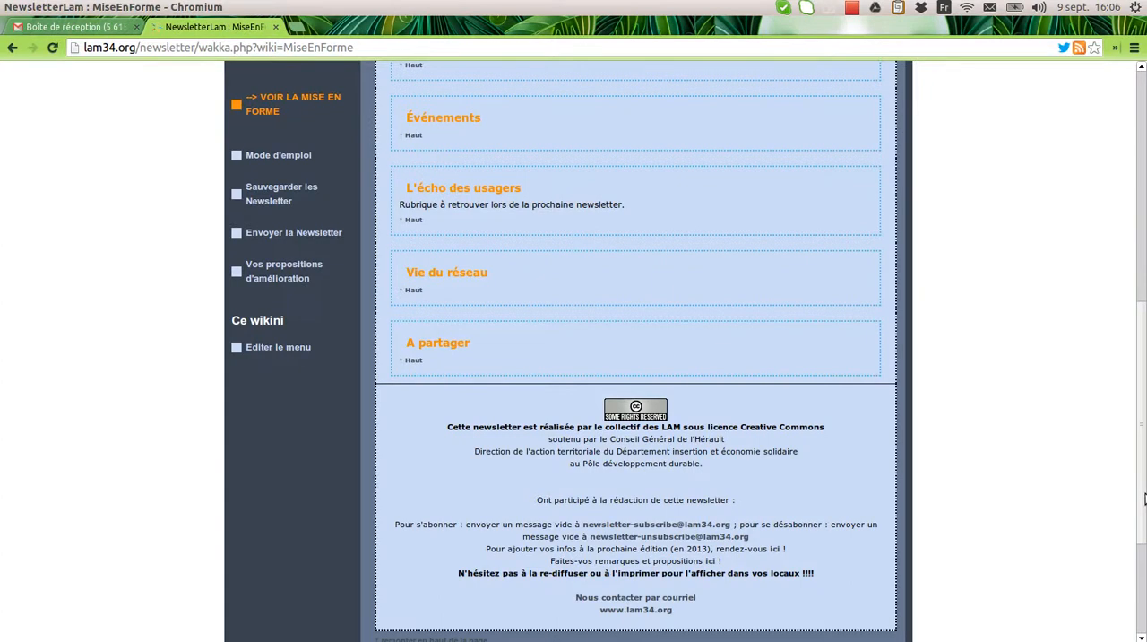
drag(1144, 498, 1133, 477)
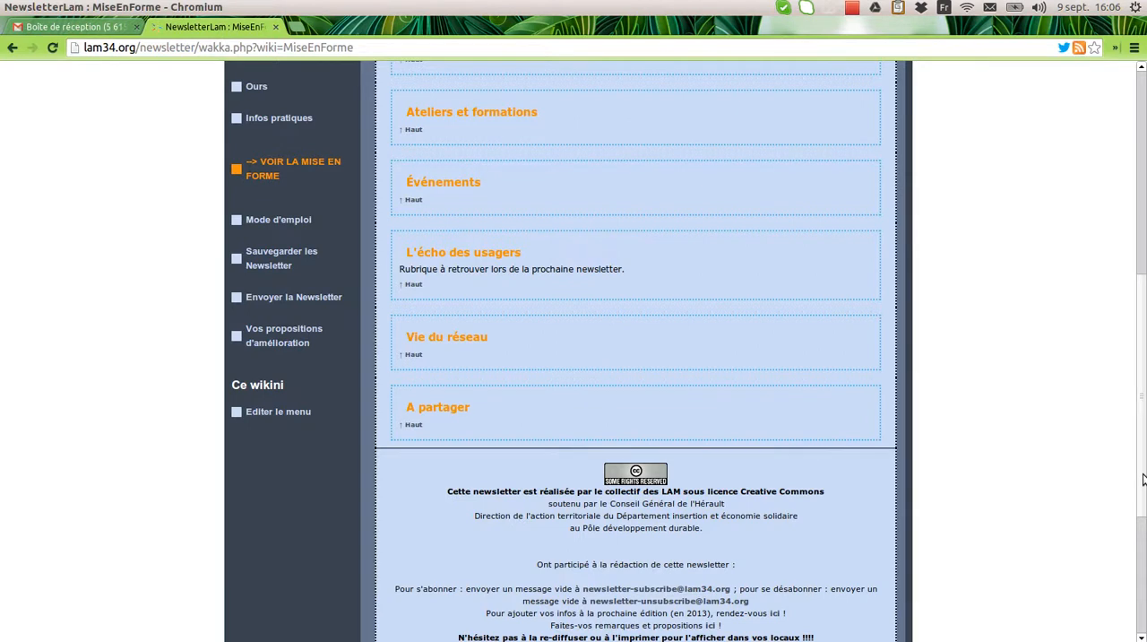
drag(1142, 479, 1128, 318)
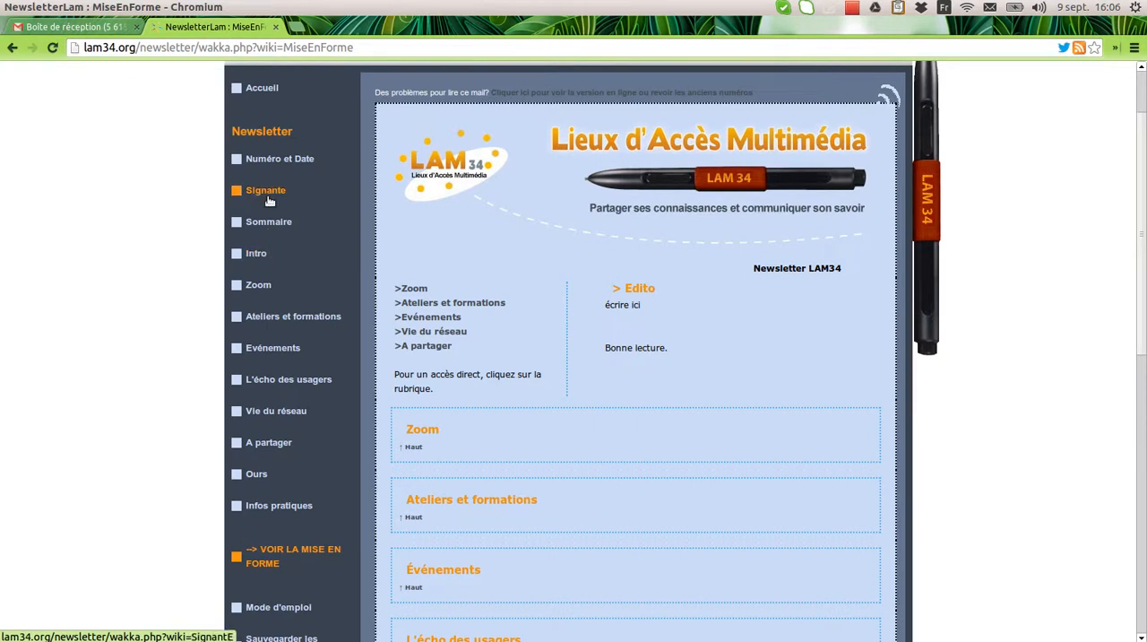
Edit the Intro page, replacing the placeholder "écrire ici" with "Bienvenue sur la lettre des lam"
click(257, 254)
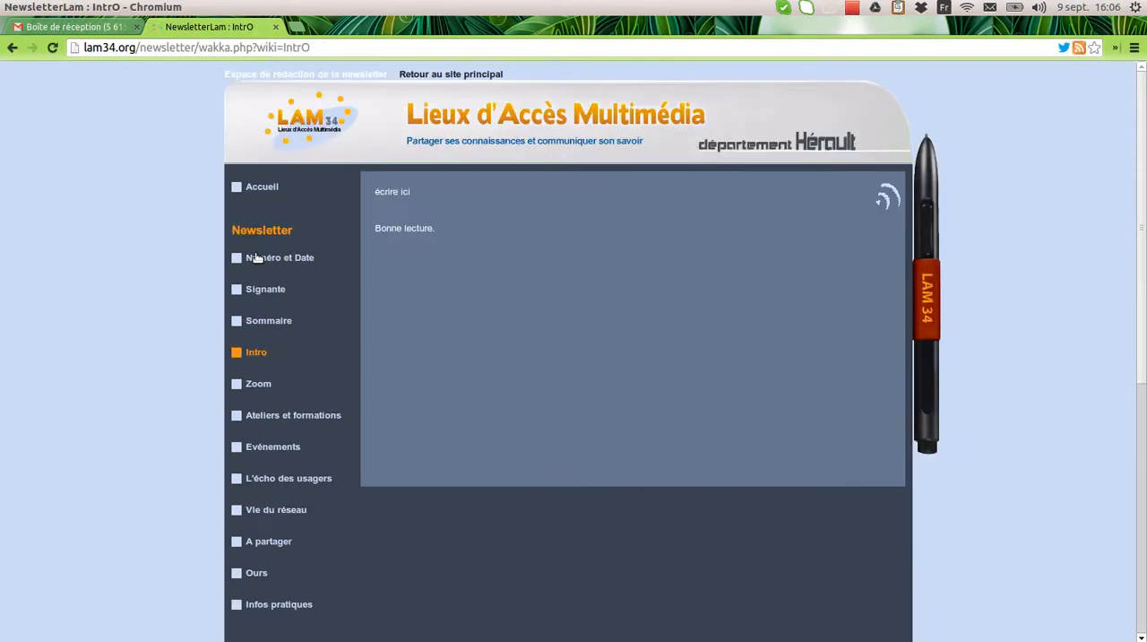
double_click(482, 229)
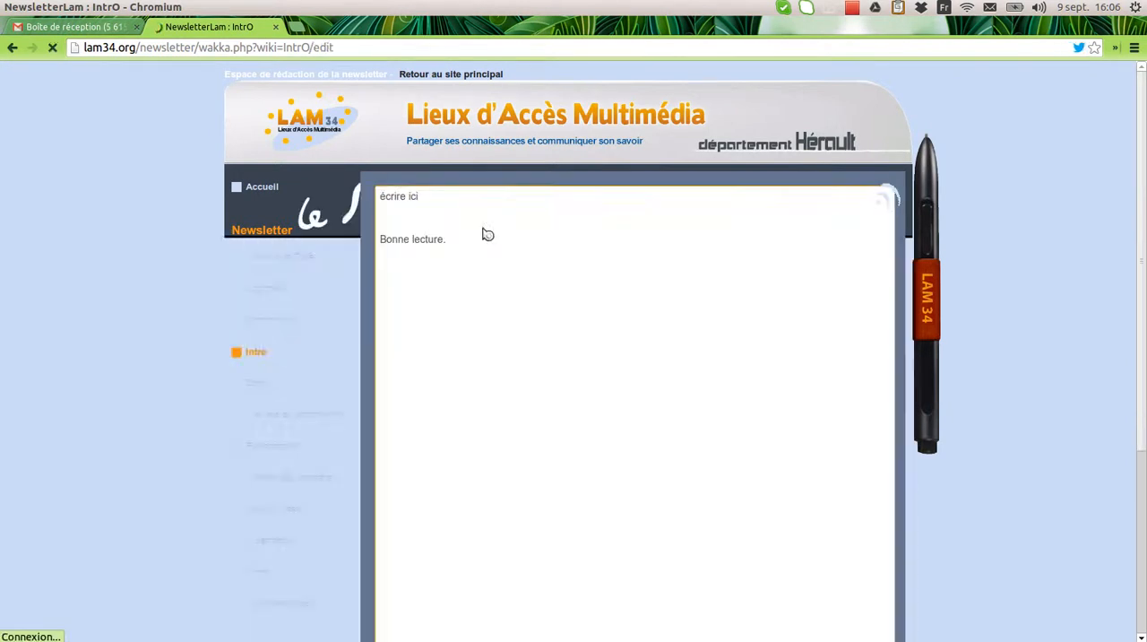
click(451, 276)
drag(451, 276, 442, 276)
drag(429, 233, 372, 231)
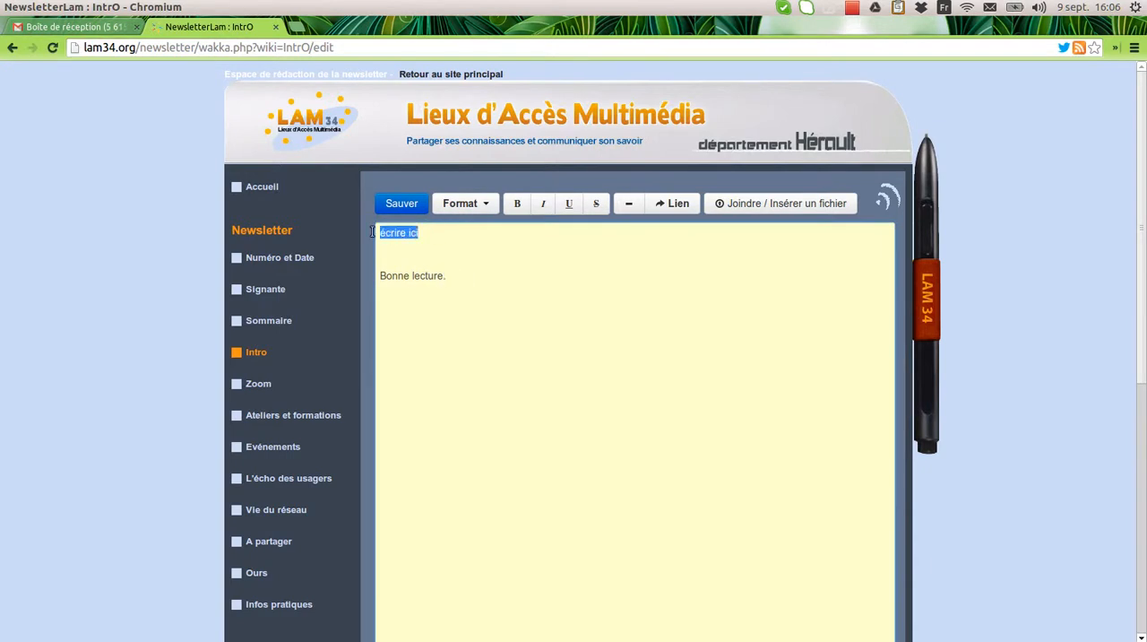
text(Bienvenue sur la lettre des lam)
Remove the extra blank line above "Bonne lecture." and save the Intro page
click(425, 259)
key(BackSpace)
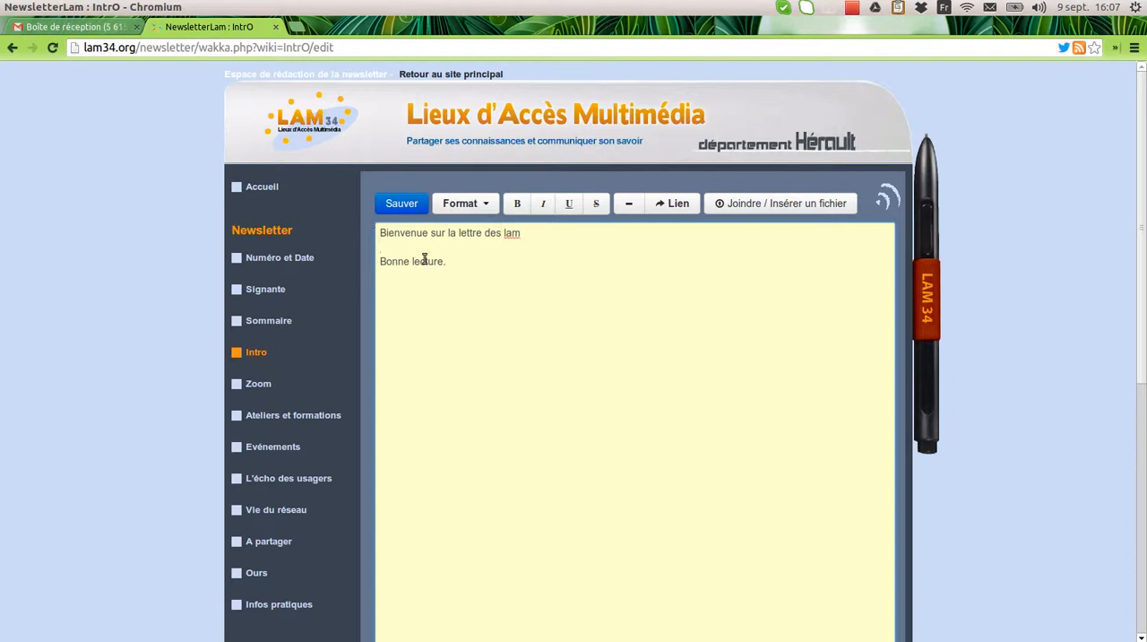
click(408, 204)
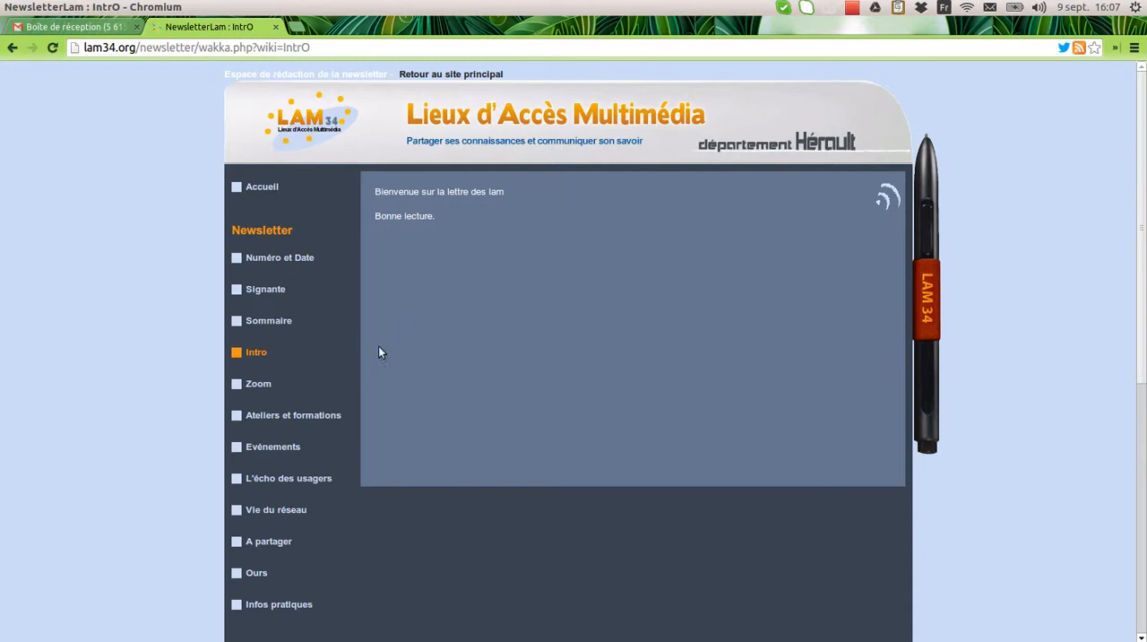
Open the "Ateliers et formations" page for editing and place the cursor after its heading
click(311, 416)
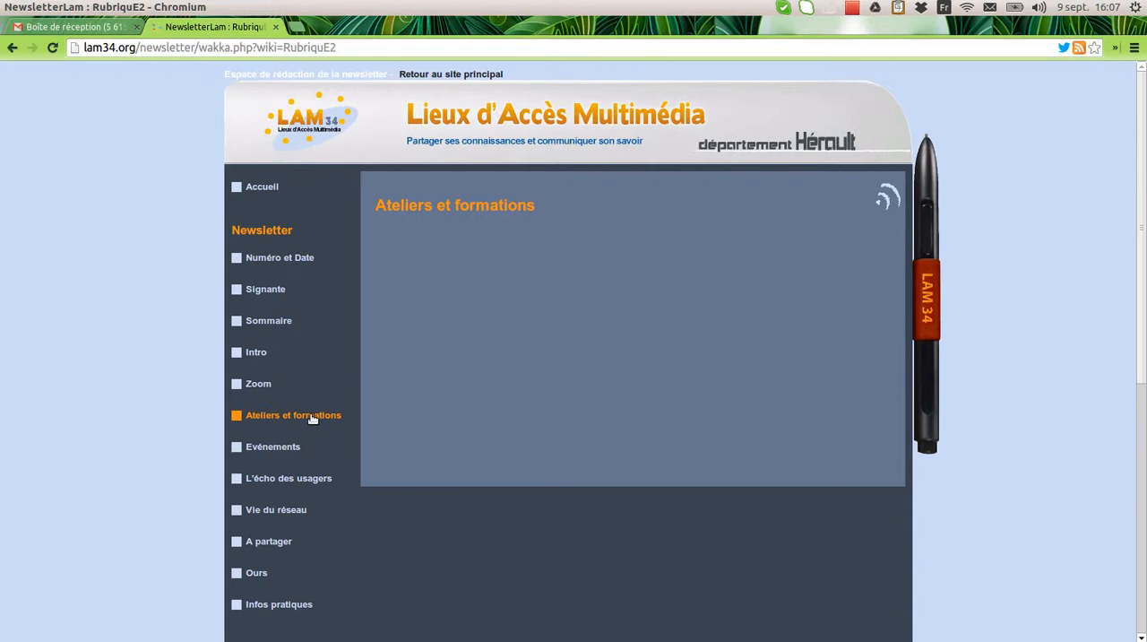
drag(344, 48, 78, 54)
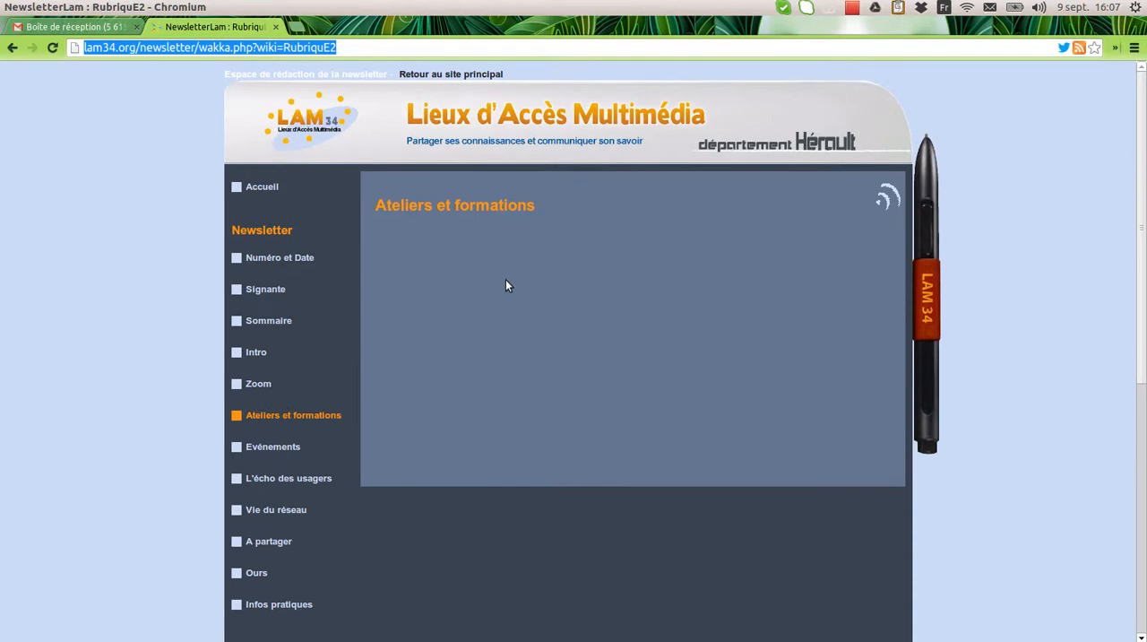
drag(1143, 195, 1144, 406)
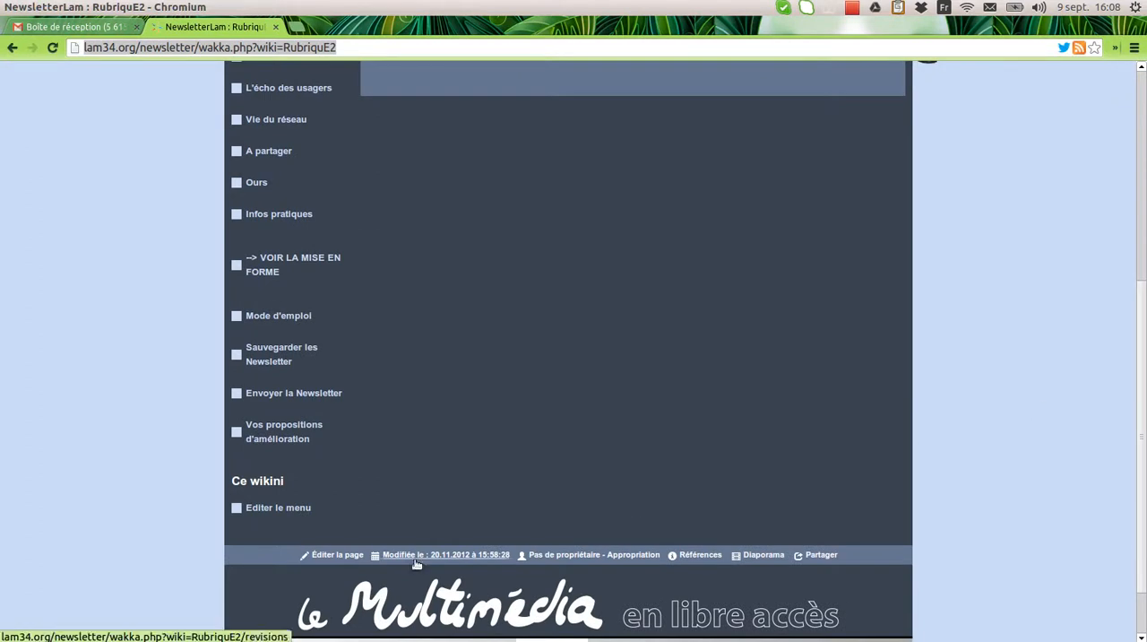
click(340, 557)
click(555, 234)
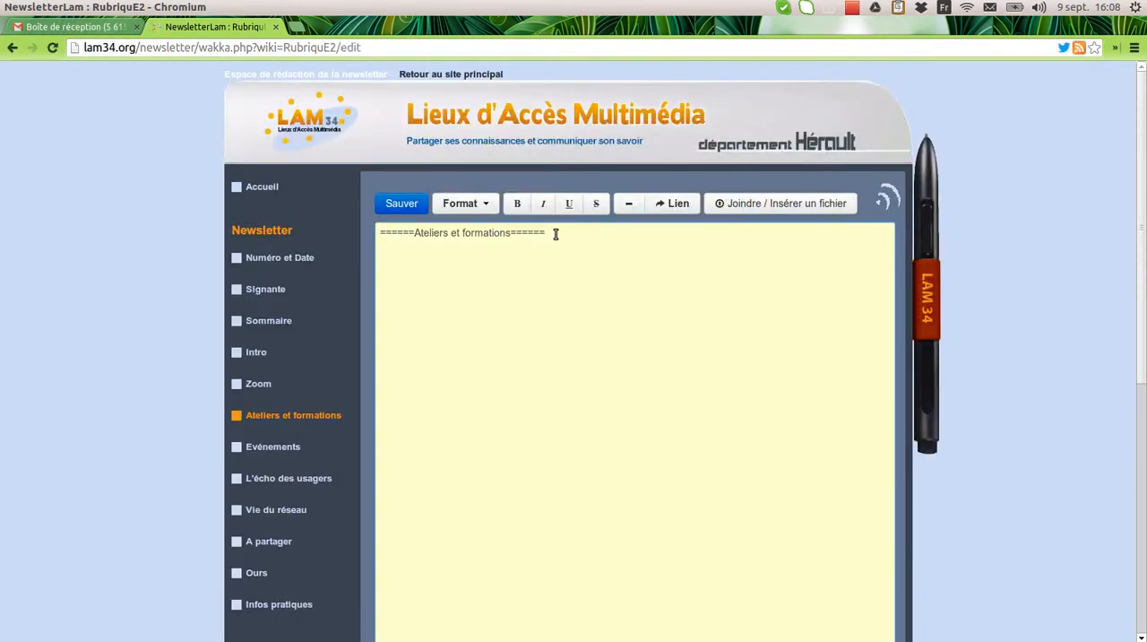
Add the list item "- Formations sur les outils collaboratifs le 28 juillet à Ganges" below the heading
text(- Formations su)
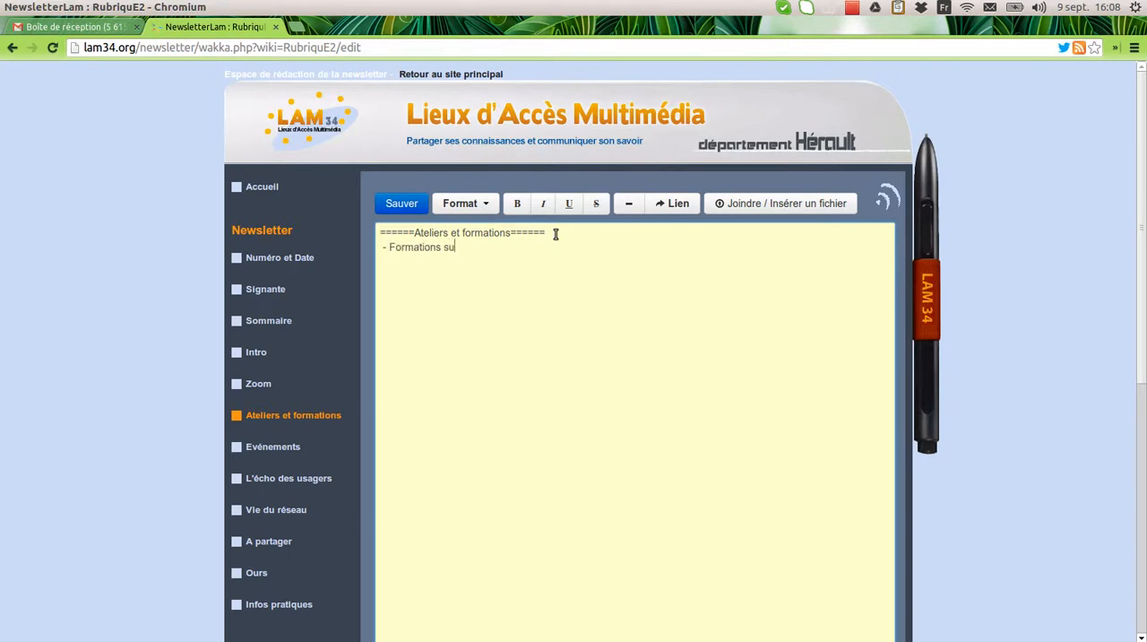
text(r les outils collaboratifs le )
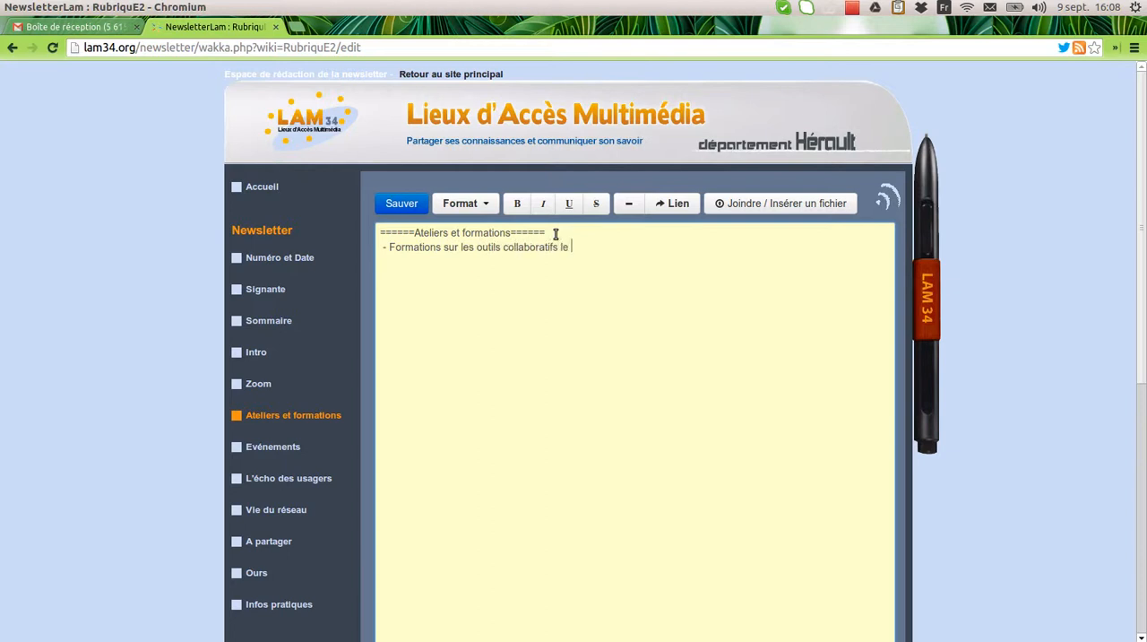
text(28 juillet à Ganges)
Make "Formations sur les outils collaboratif" bold, underline "Ganges", and save the page
drag(388, 247, 556, 247)
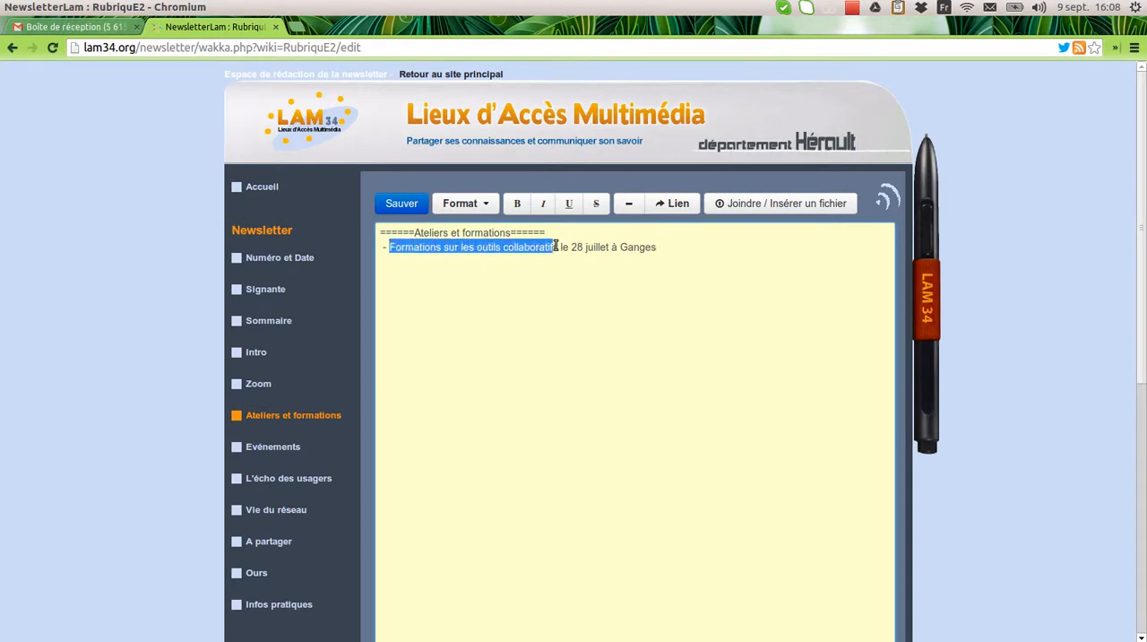
click(520, 205)
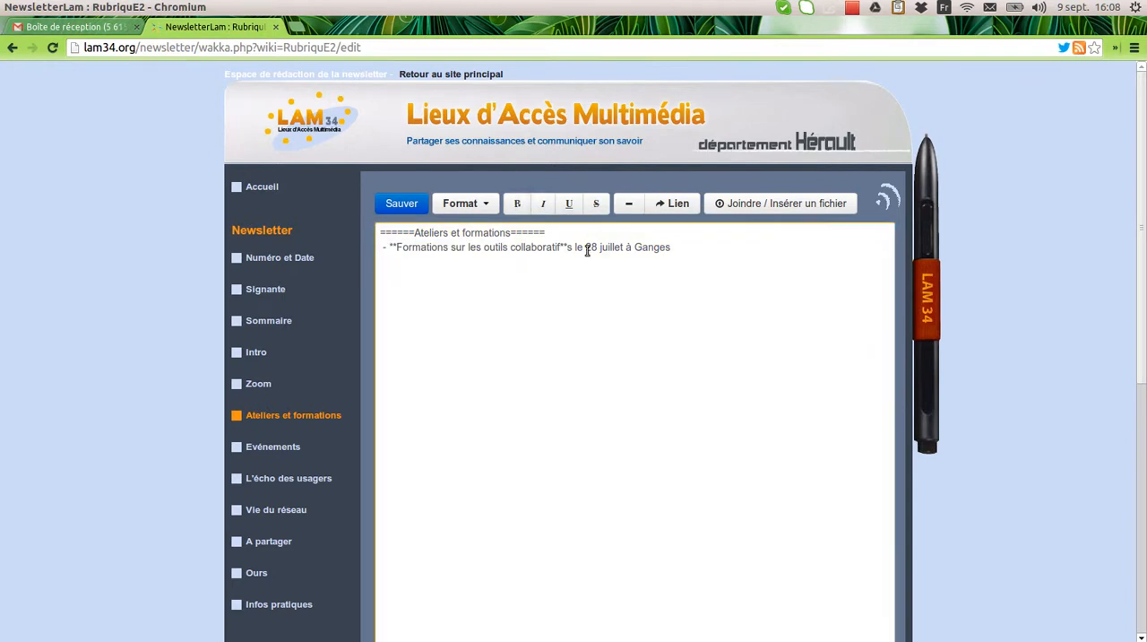
drag(634, 247, 677, 247)
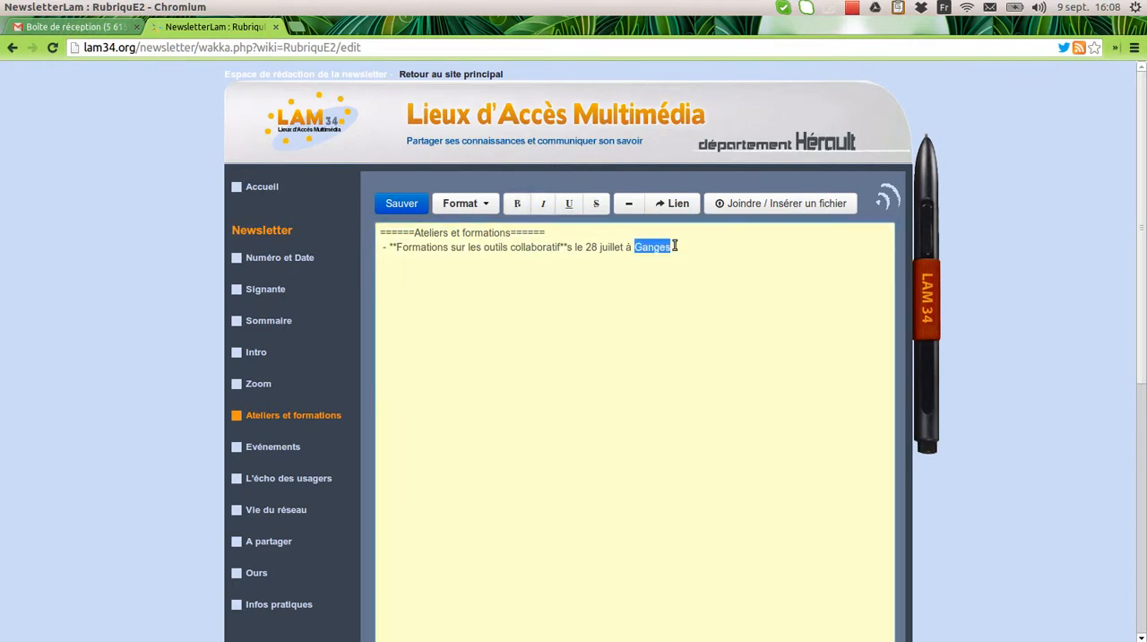
click(570, 204)
click(403, 204)
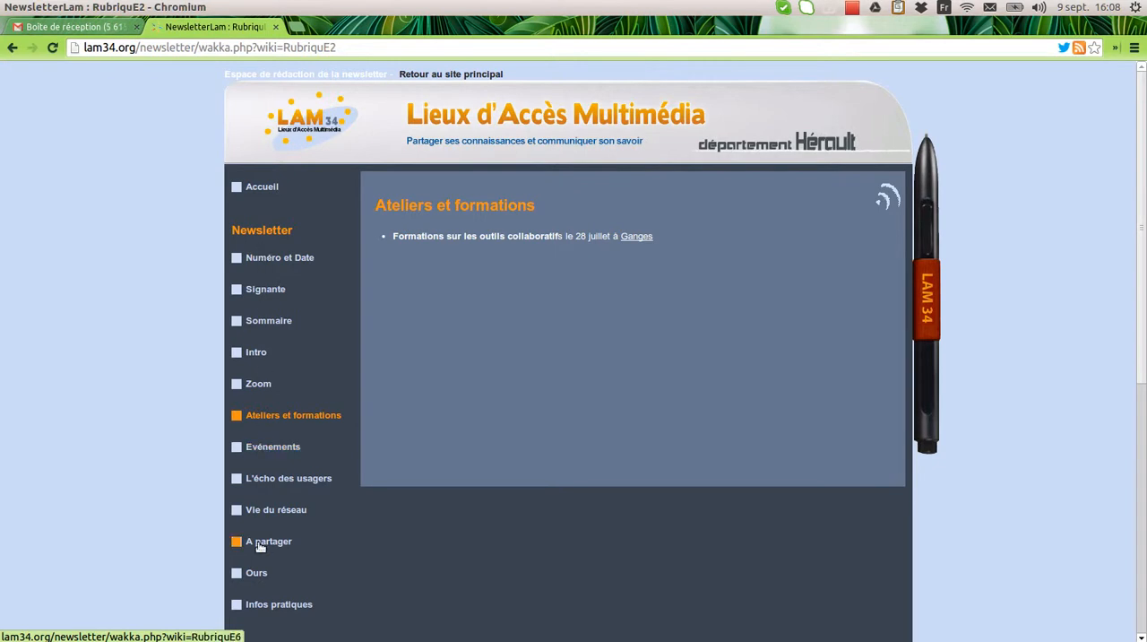
Edit the Ours page to add the contributor's name after "Ont participé à la rédaction de cette newsletter :" and save it
click(259, 578)
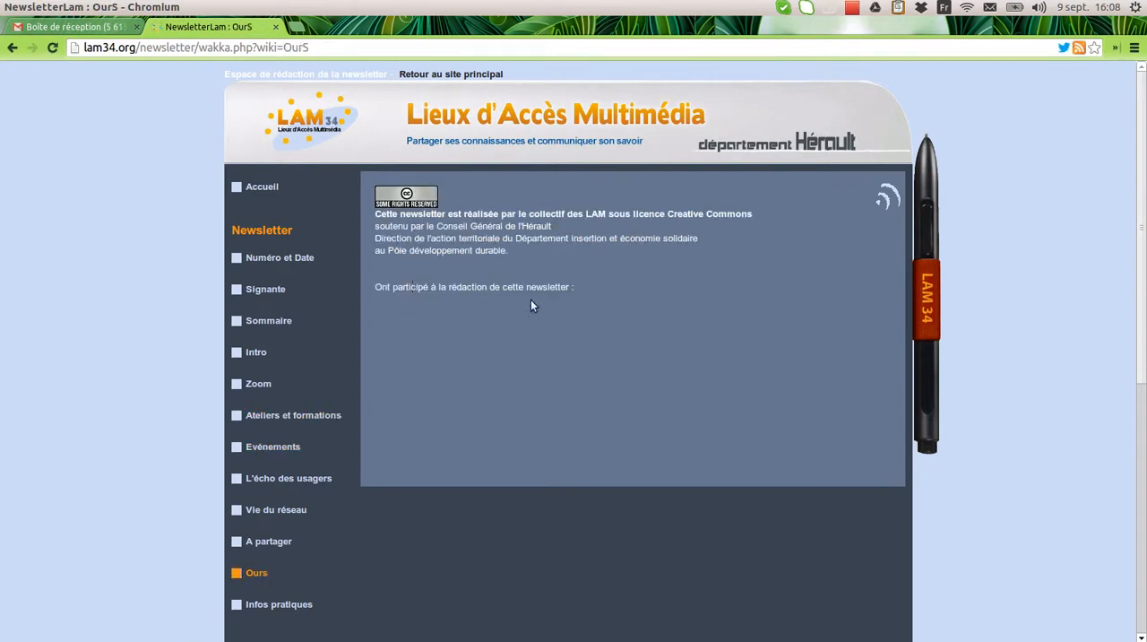
double_click(591, 287)
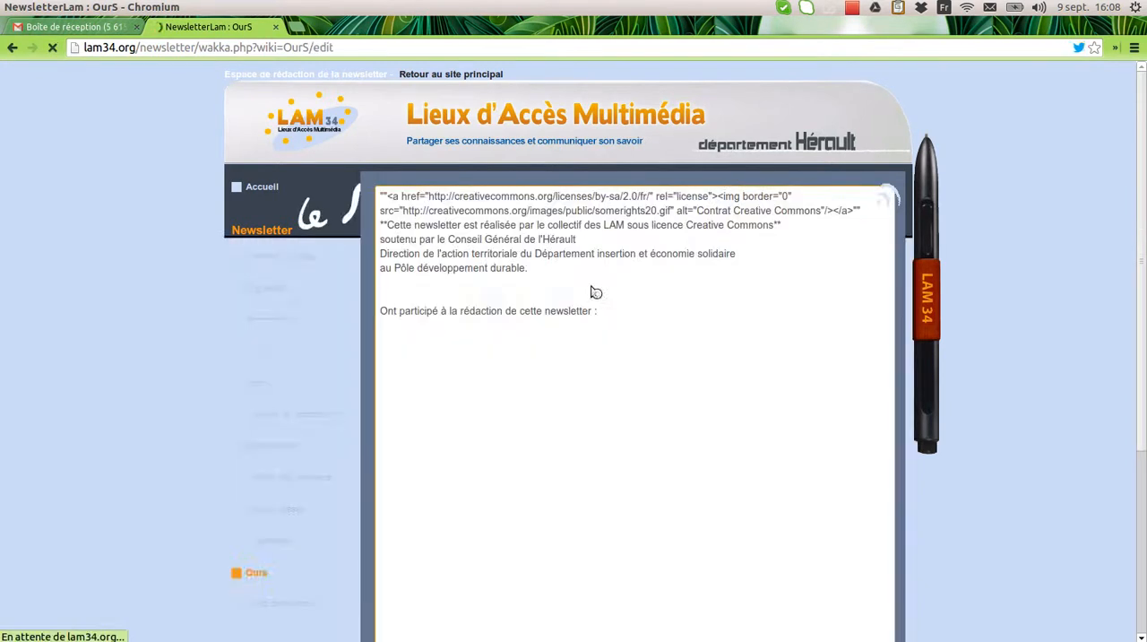
click(616, 348)
text(Laurent M)
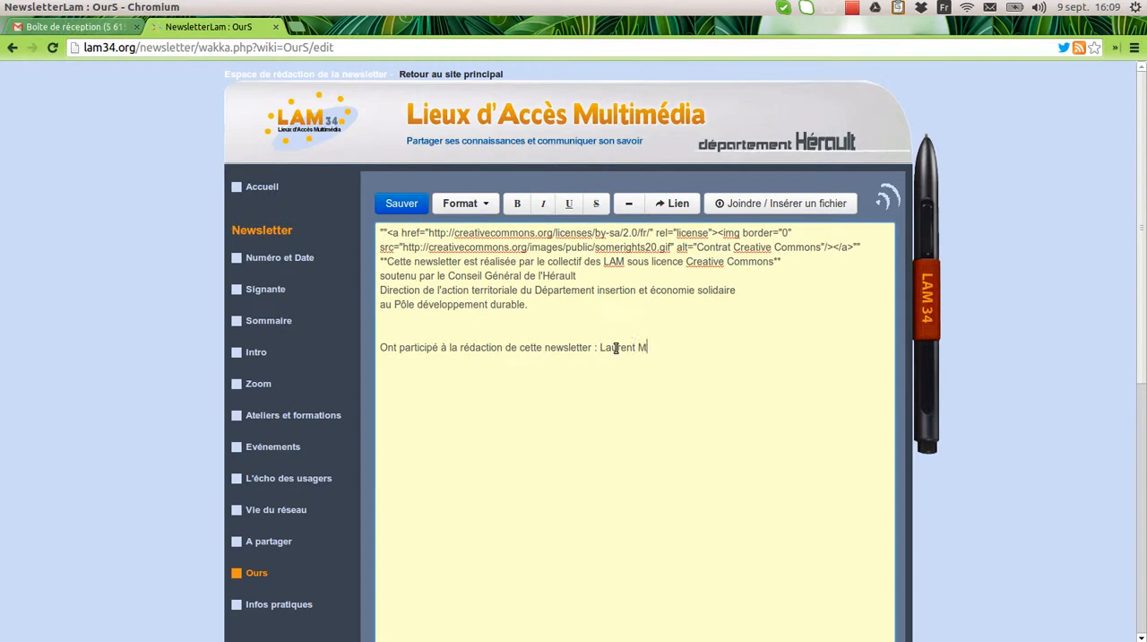
click(416, 205)
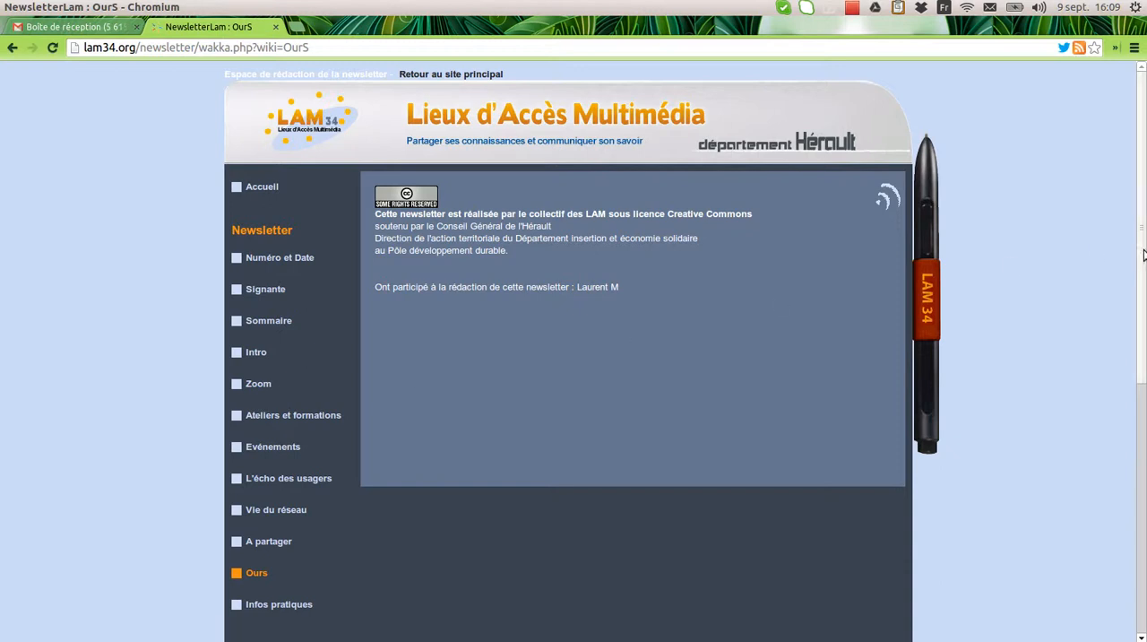
Open the newsletter's "Voir la mise en forme" page and check the edited Edito, Ateliers et formations and contributor sections
scroll(1144, 309, down, 2)
scroll(1144, 309, down, 1)
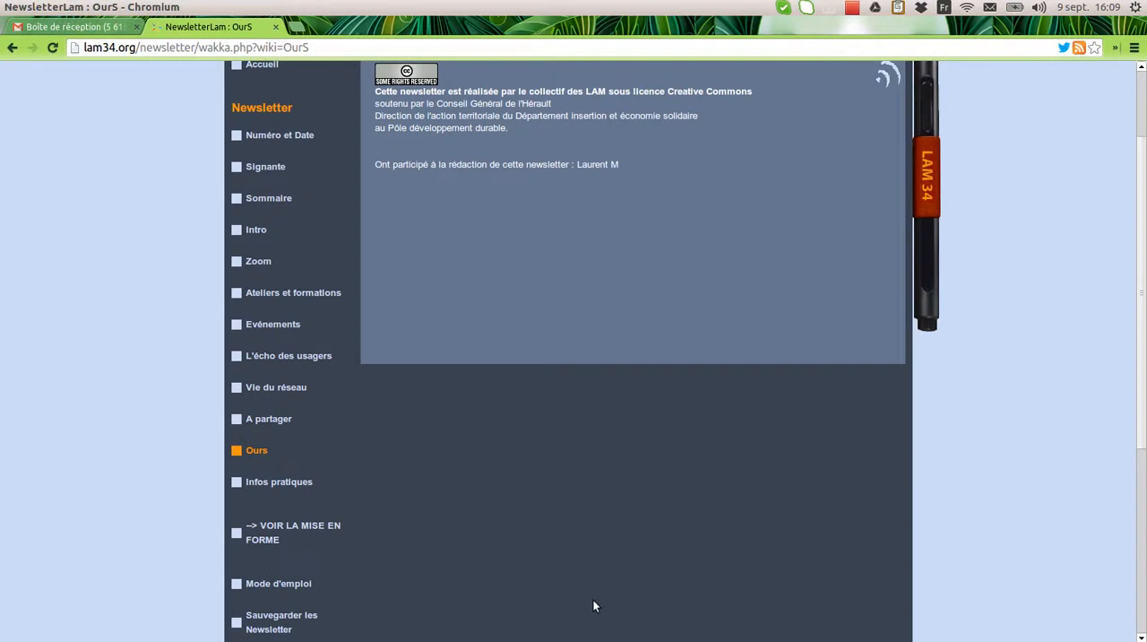
click(291, 528)
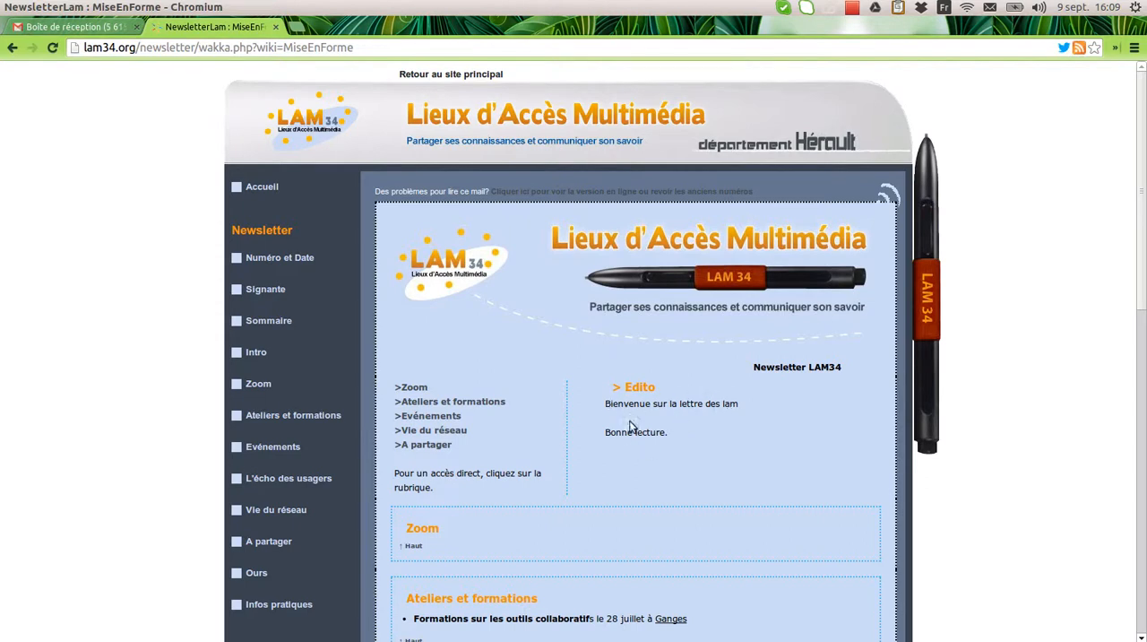
drag(1144, 255, 1120, 325)
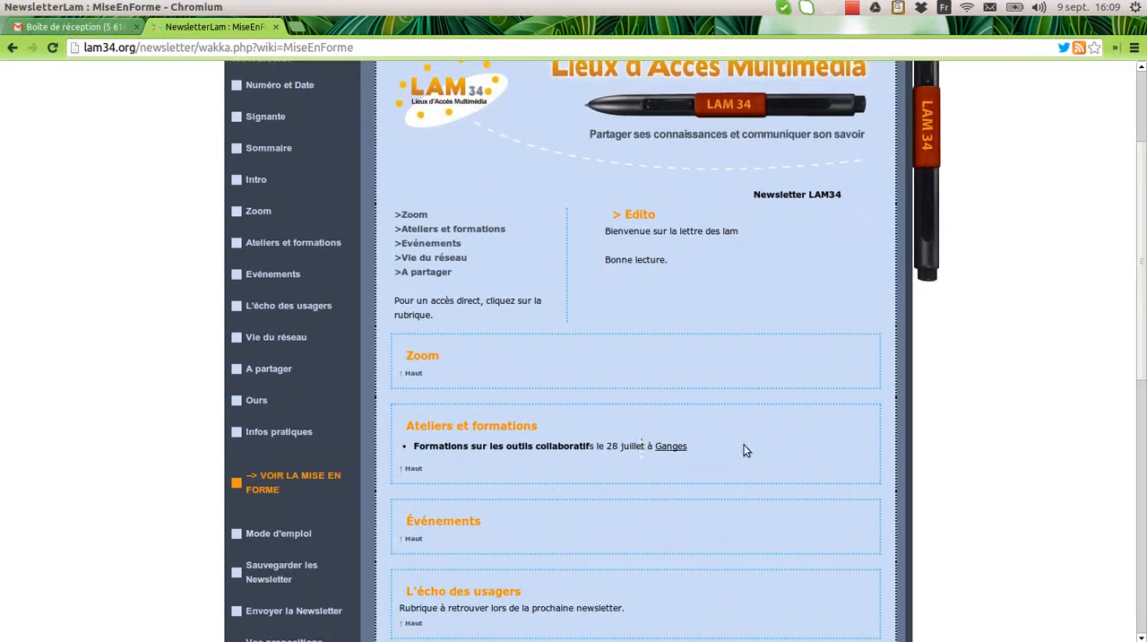
drag(1144, 271, 1138, 437)
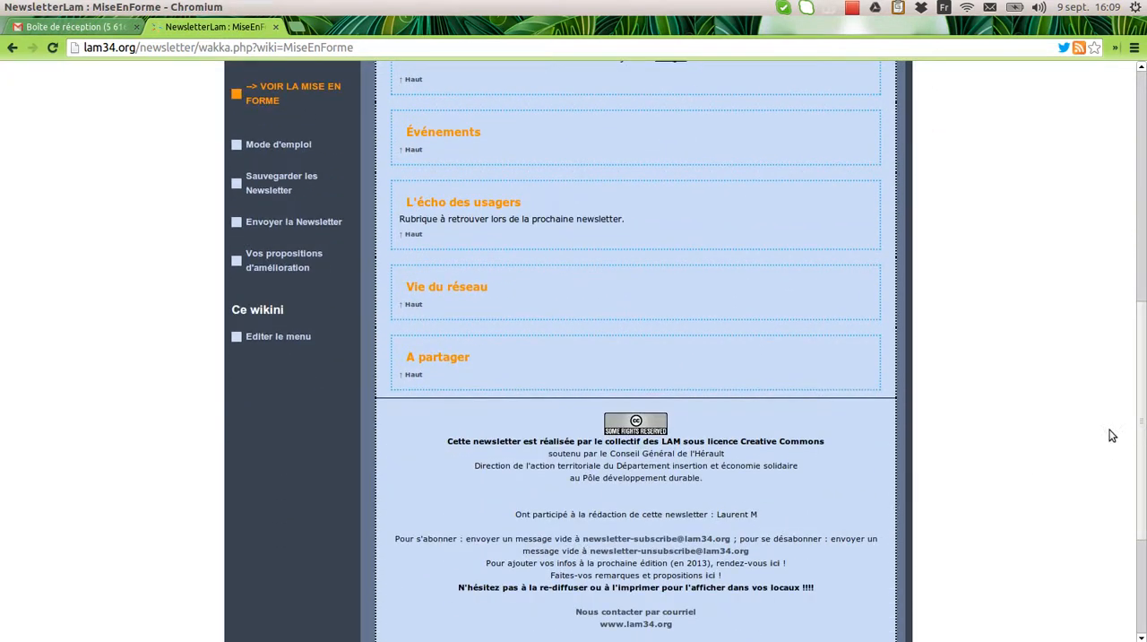
drag(1139, 439, 1134, 235)
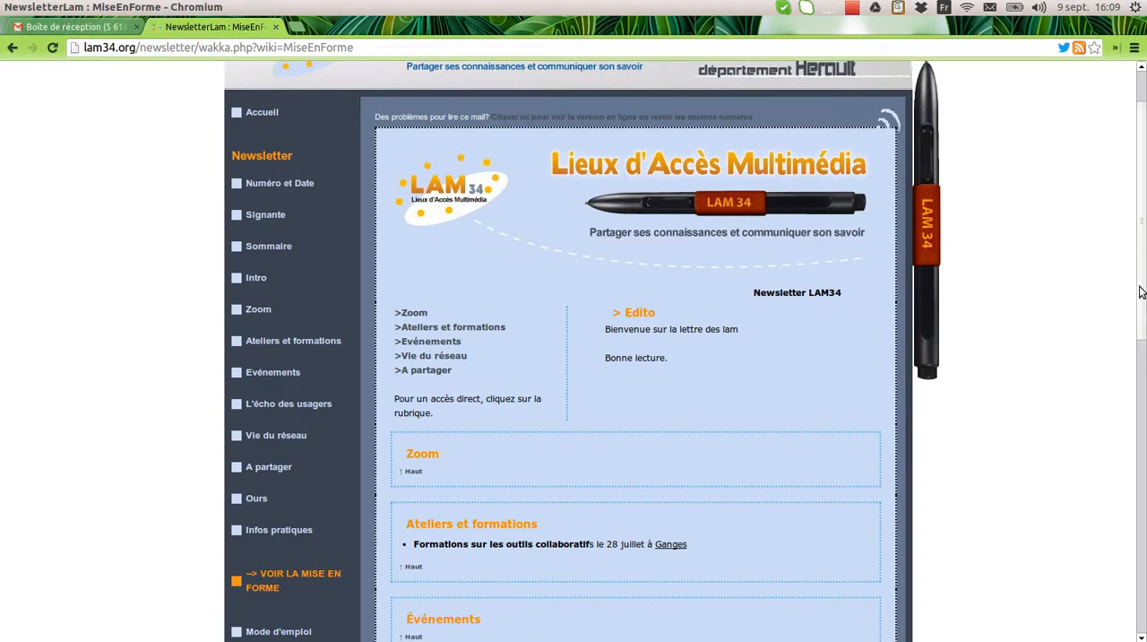
drag(1140, 293, 1127, 268)
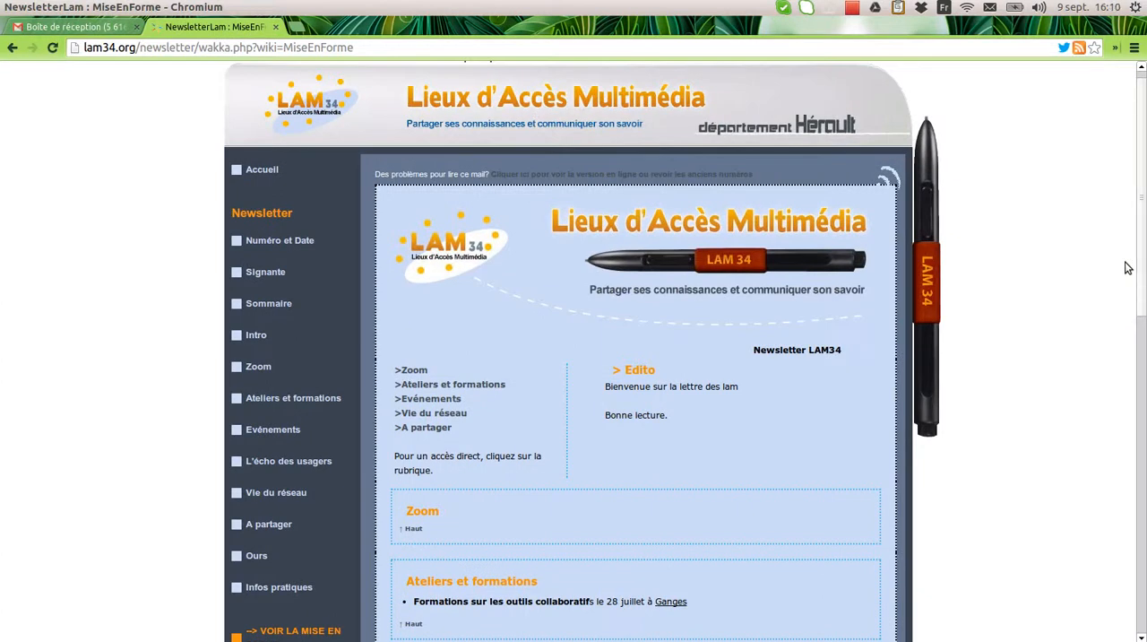